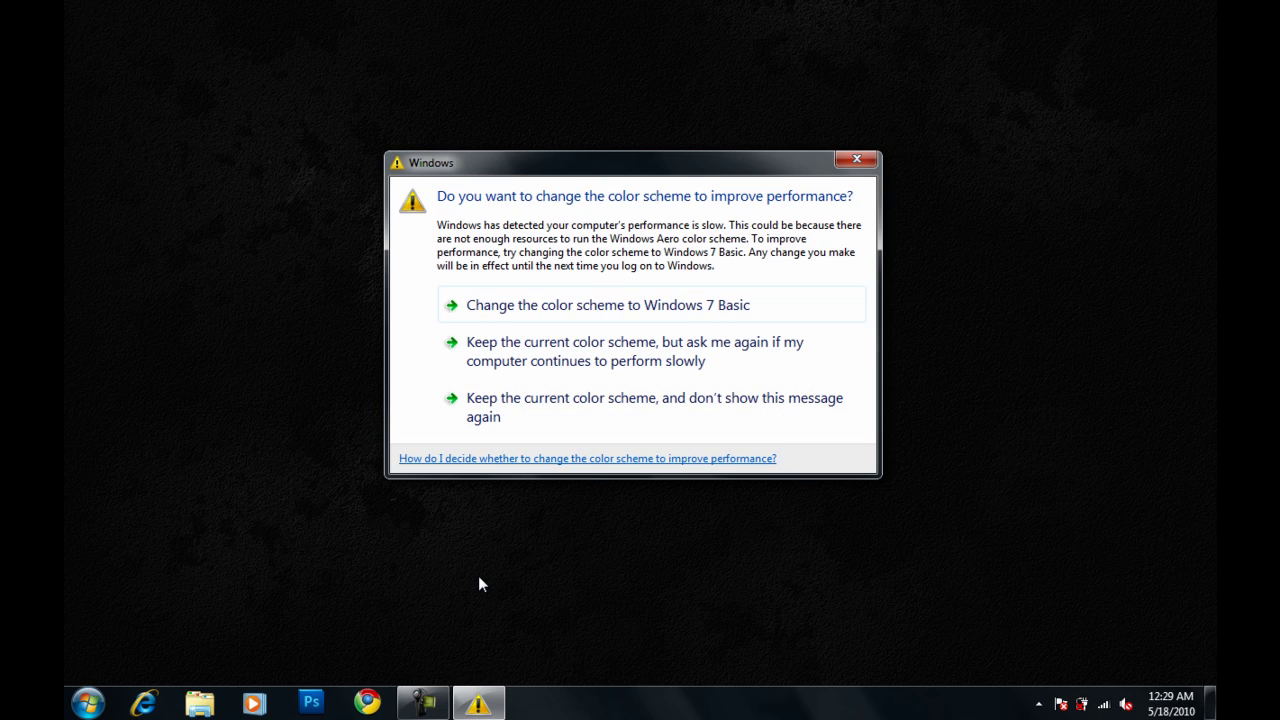
Keep the current colour scheme and turn off the slow-performance colour warning permanently
left_click(492, 410)
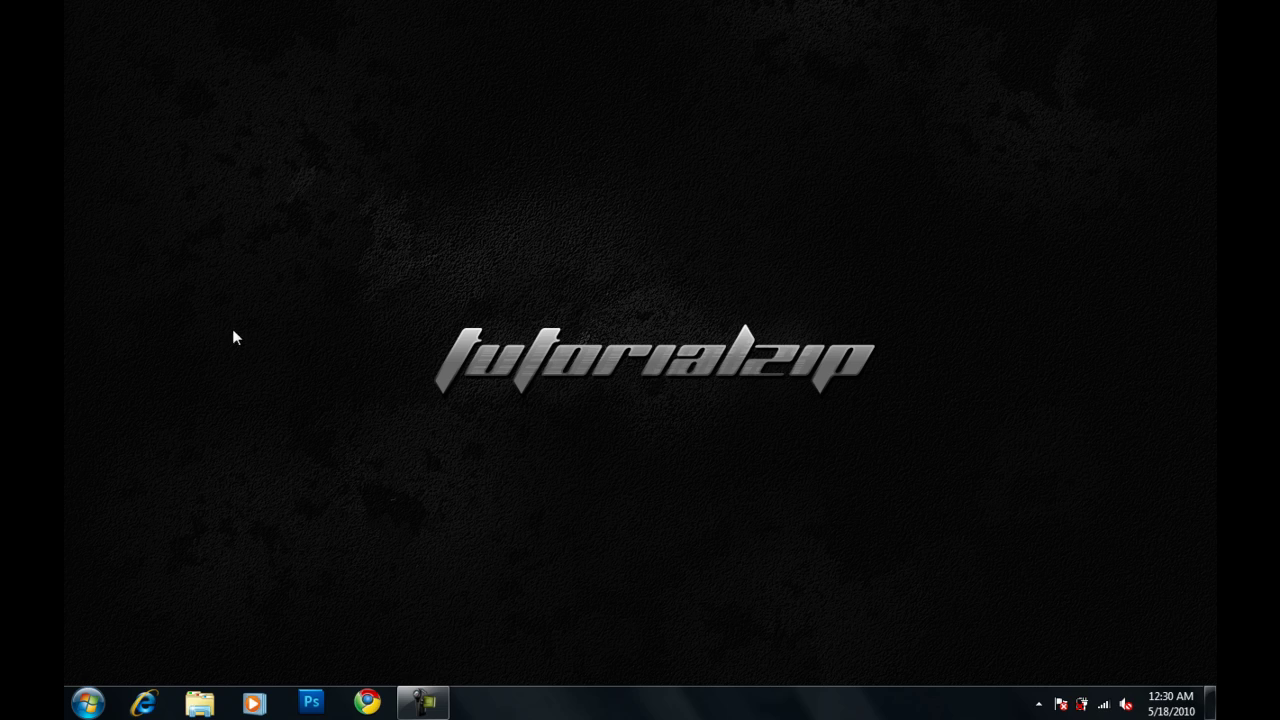
Search Start for 'create user account' and add a standard user named Tutorialzip
key("super")
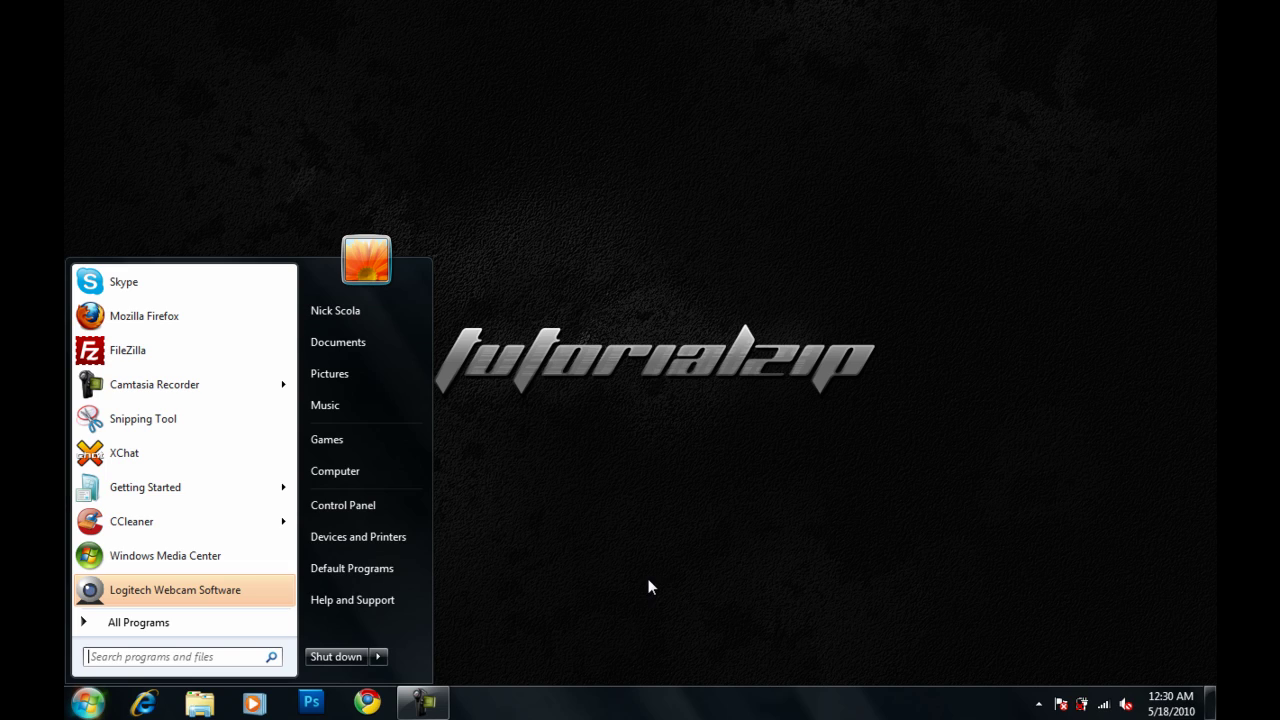
key("super")
left_click(88, 702)
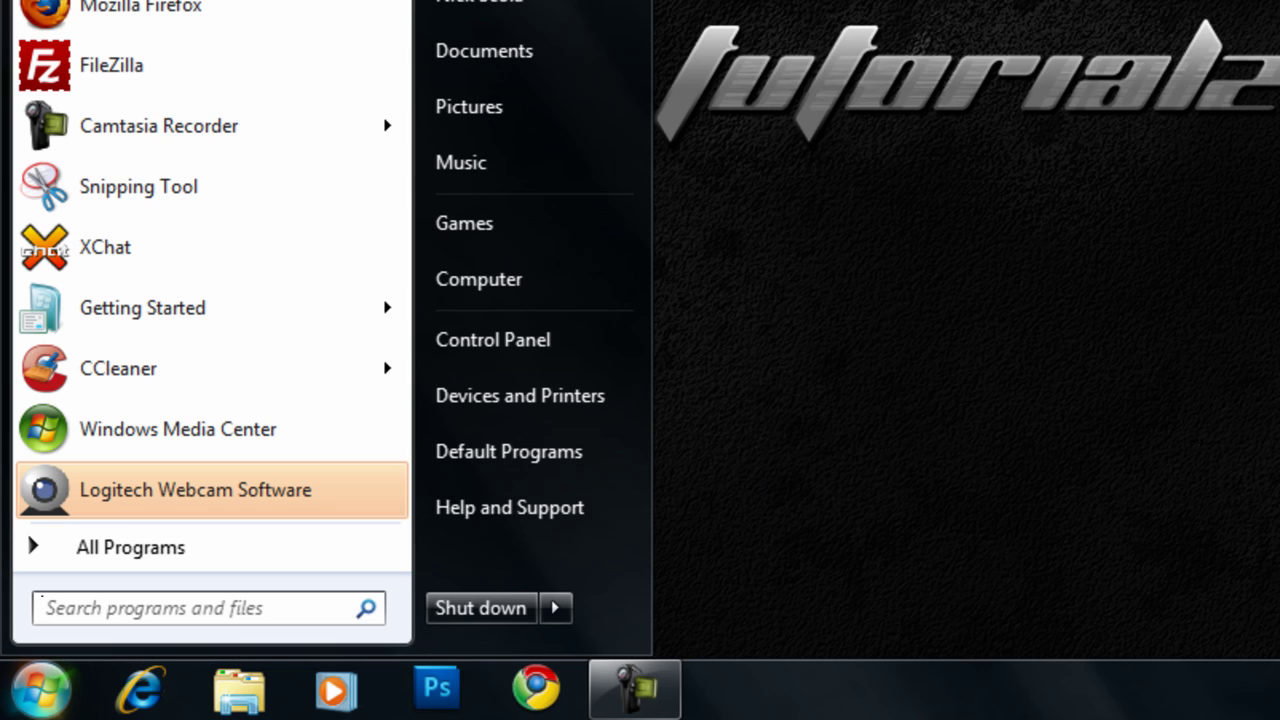
type("u")
key("BackSpace")
type("create user account")
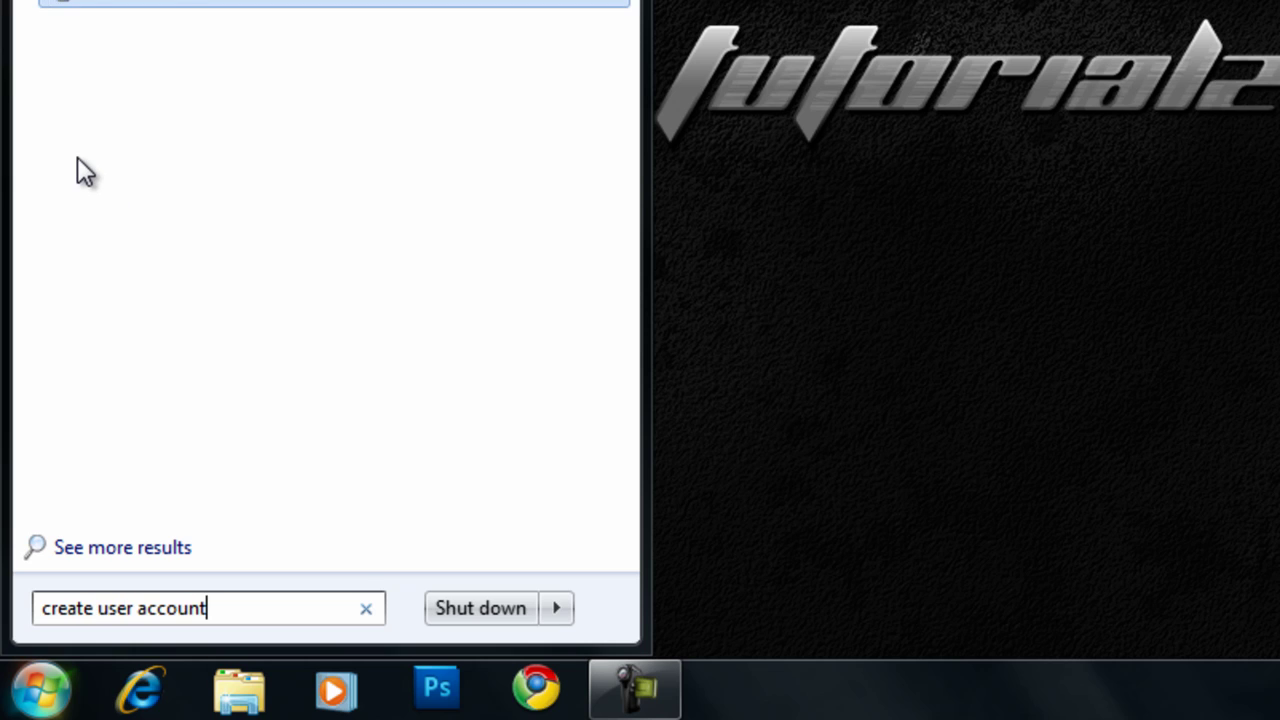
left_click(150, 57)
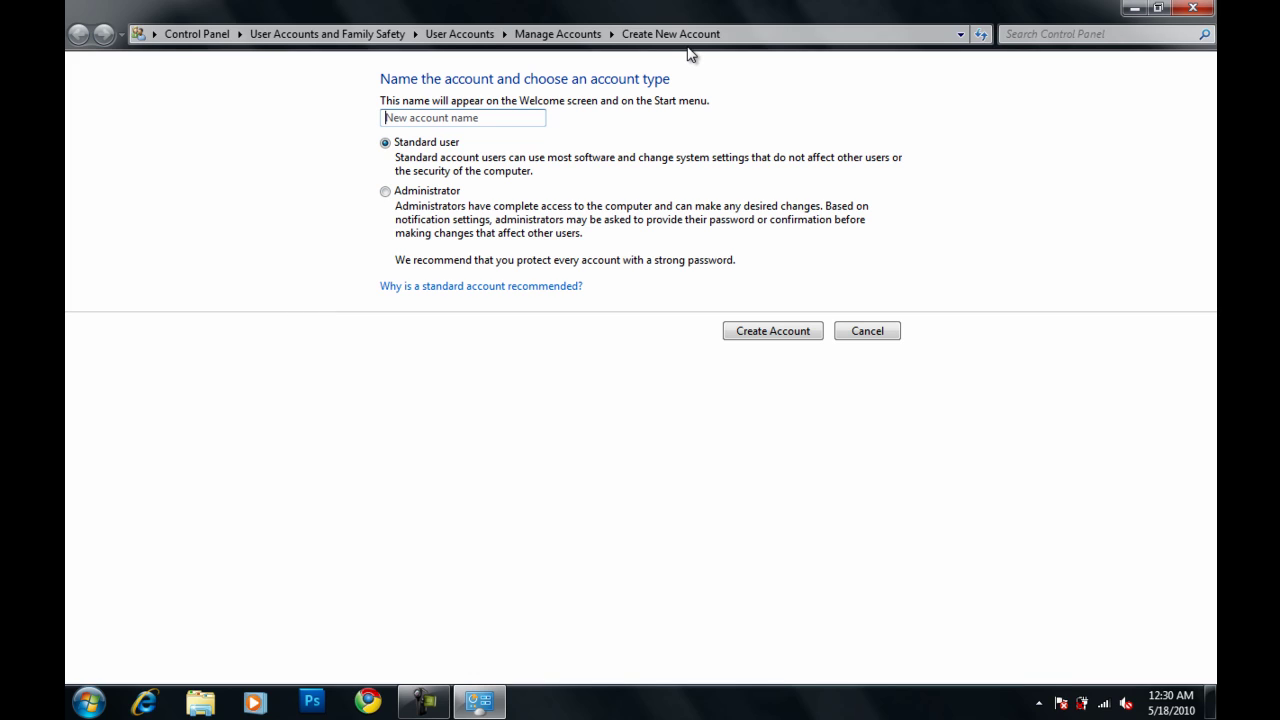
type("Tutorialzip")
left_click(754, 341)
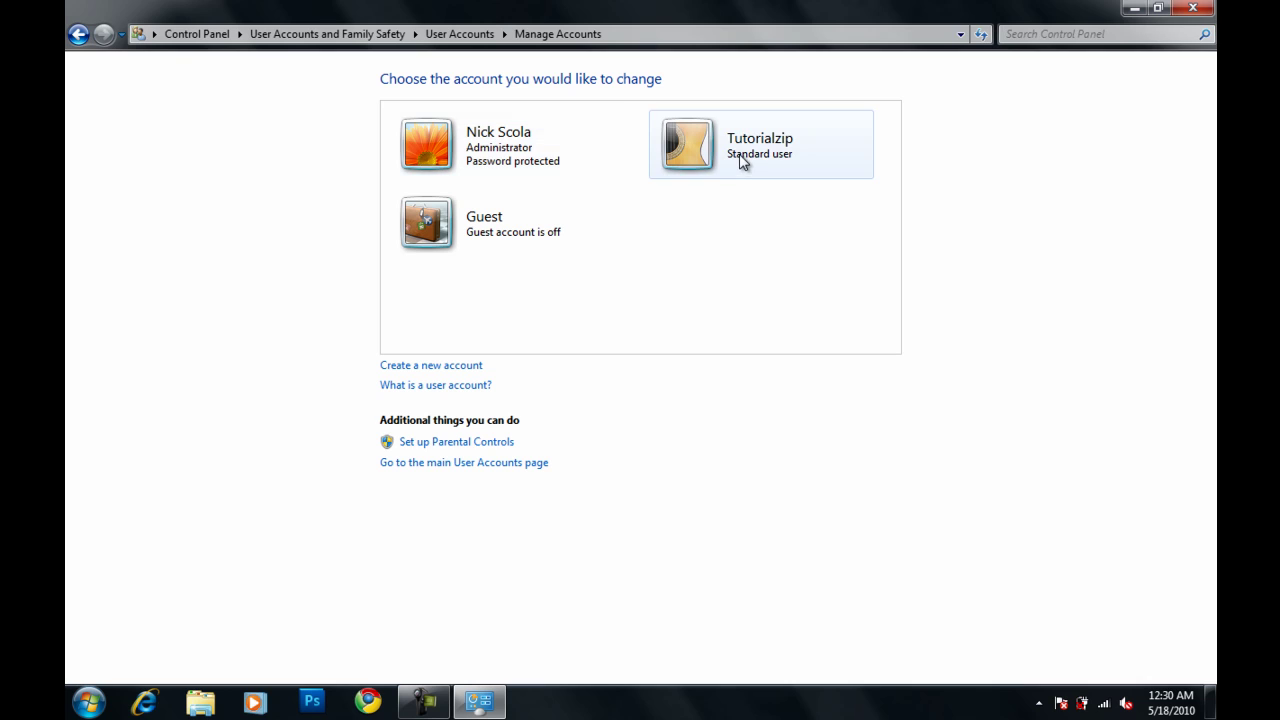
Set and confirm a password with a hint for Tutorialzip, then close Control Panel
left_click(731, 176)
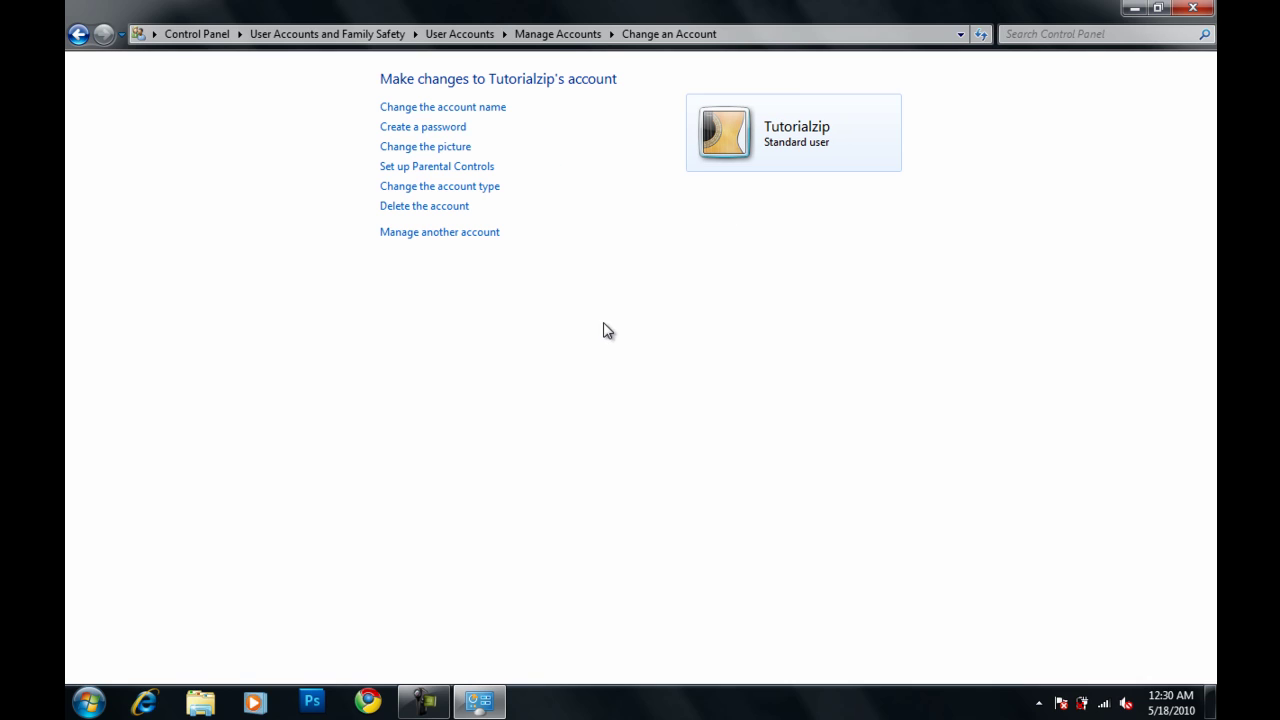
left_click(406, 128)
type("1234567")
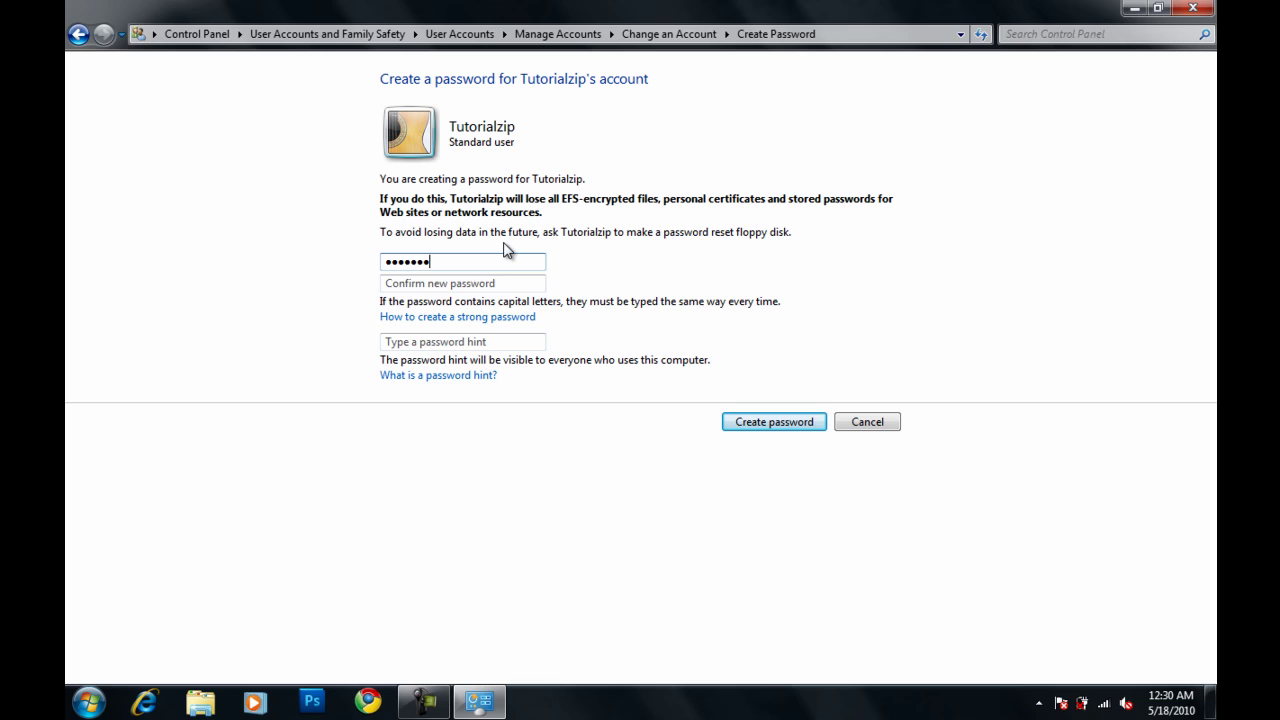
key("Tab")
type("1234567")
key("Tab")
key("Tab")
type("balls")
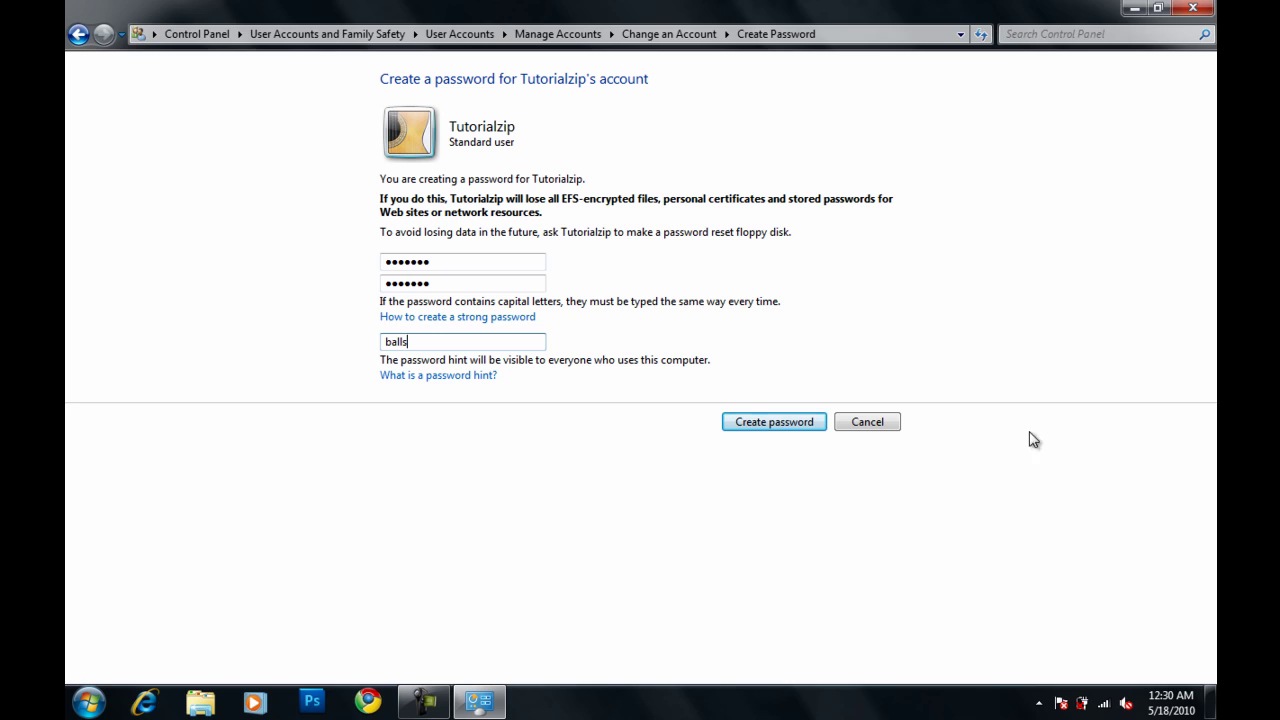
left_click(750, 418)
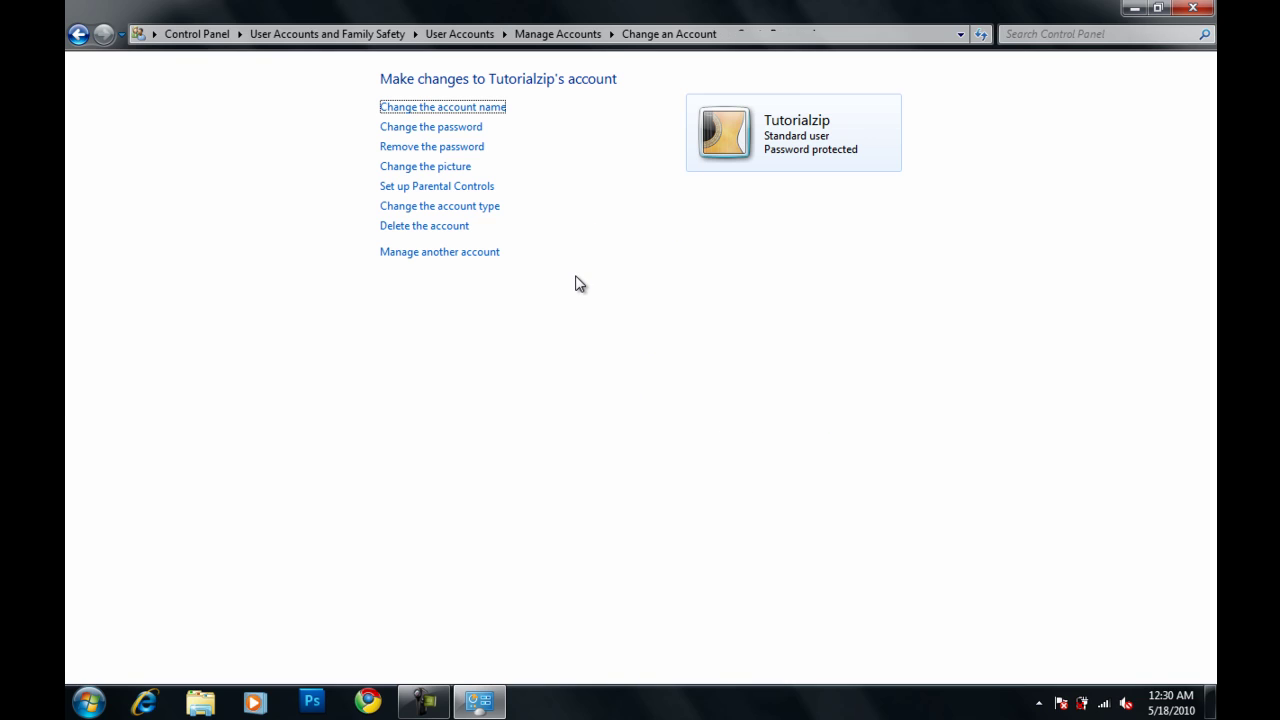
left_click(1192, 8)
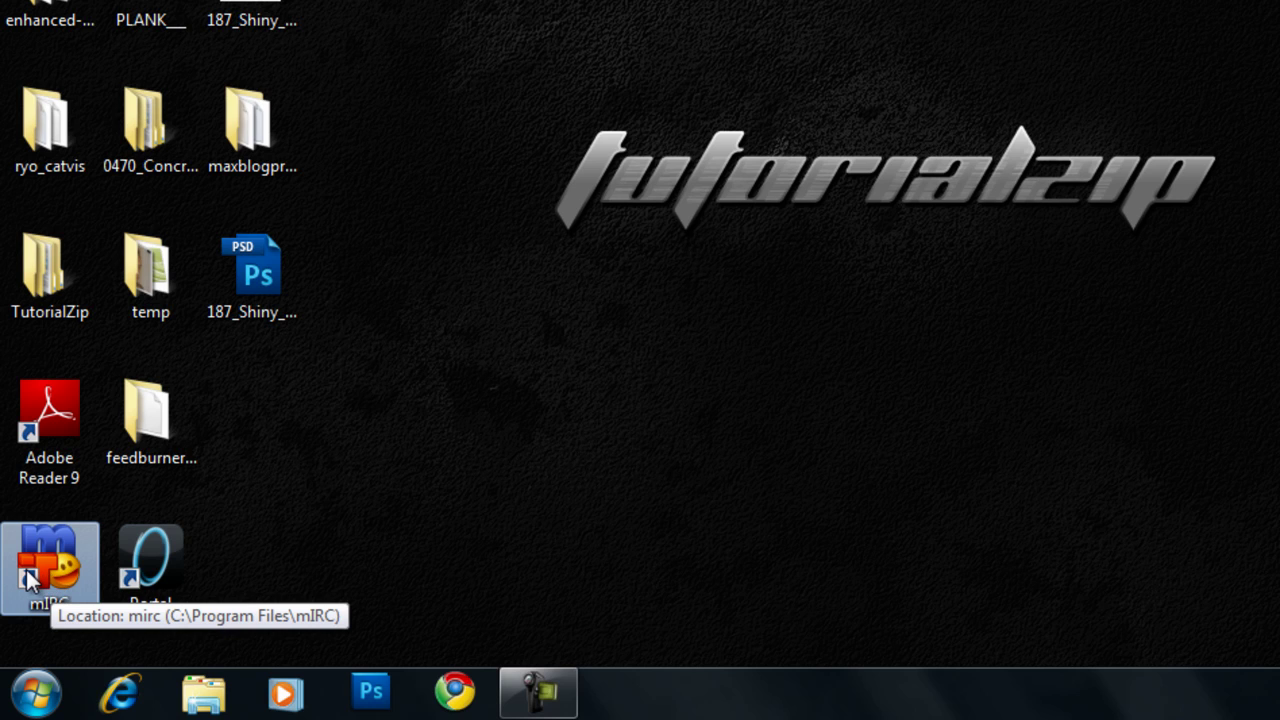
Choose Run as different user from the mIRC desktop shortcut's context menu
right_click(28, 578)
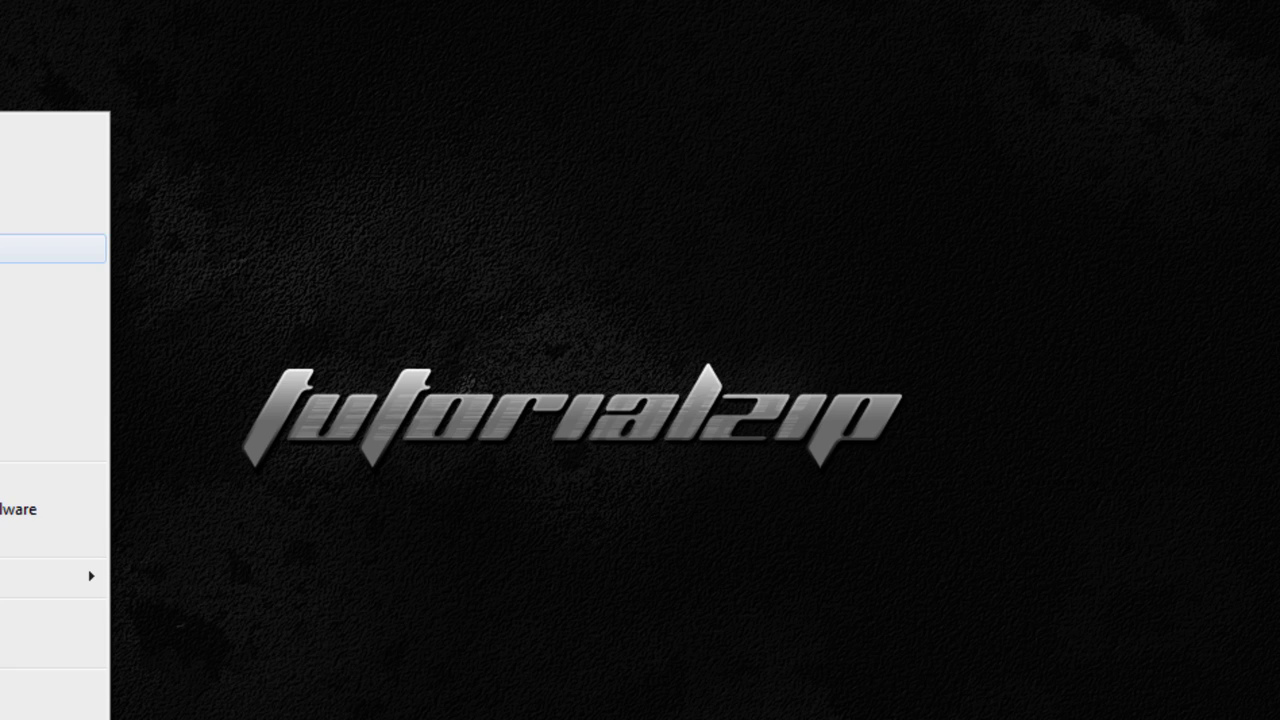
left_click(50, 248)
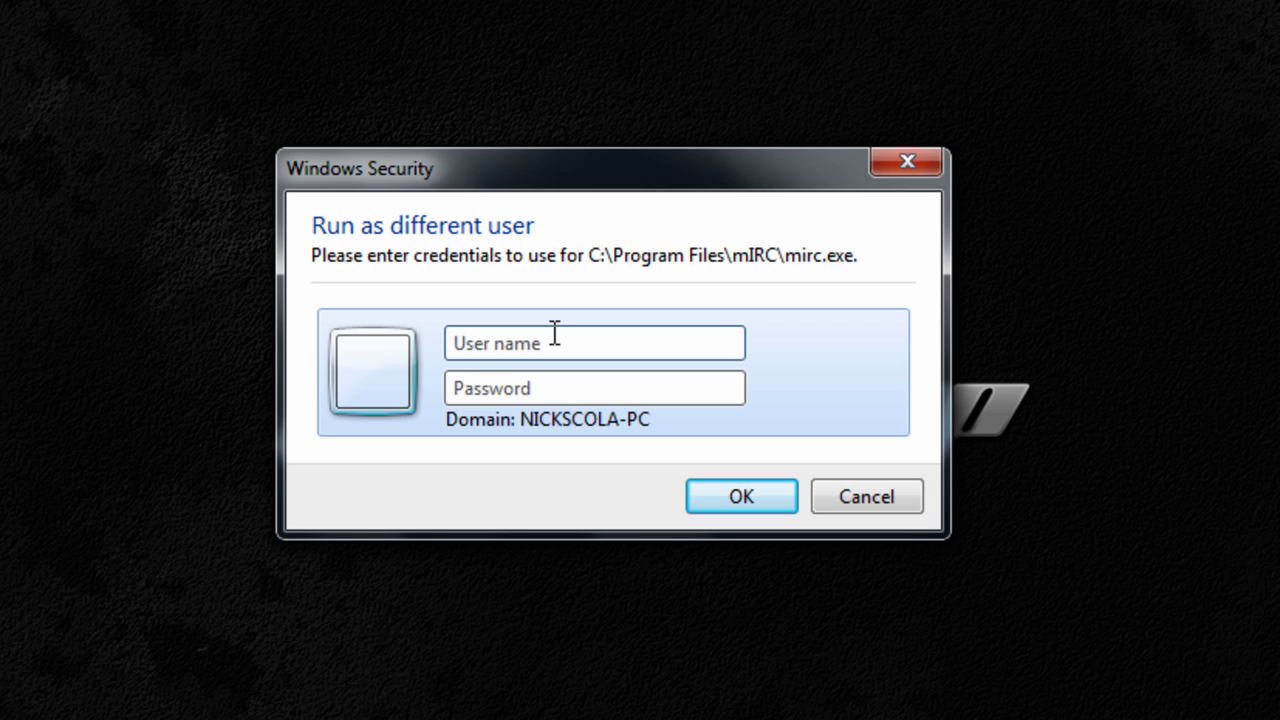
Enter user name 'tutorialzip' and the account password to start mIRC
type("tutorialzip")
key("Tab")
type("a")
key("BackSpace")
key("Return")
type("*******")
key("Return")
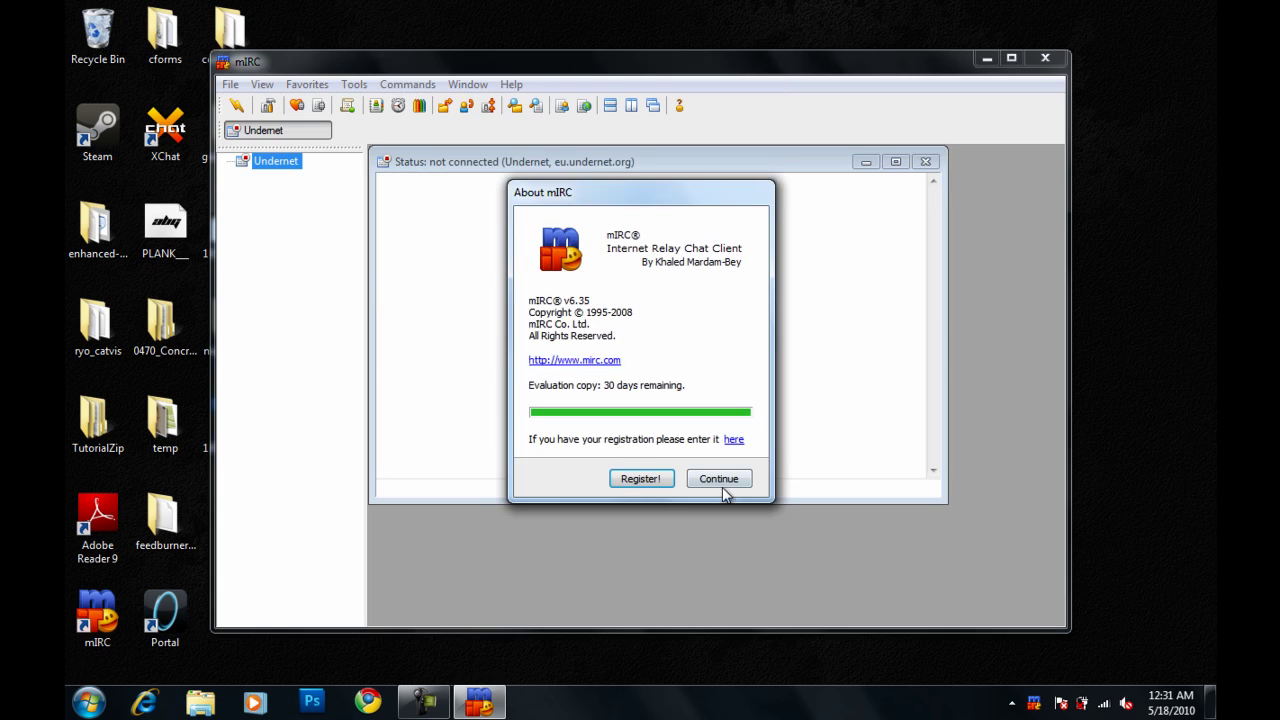
Click Continue on the About mIRC evaluation notice
left_click(732, 480)
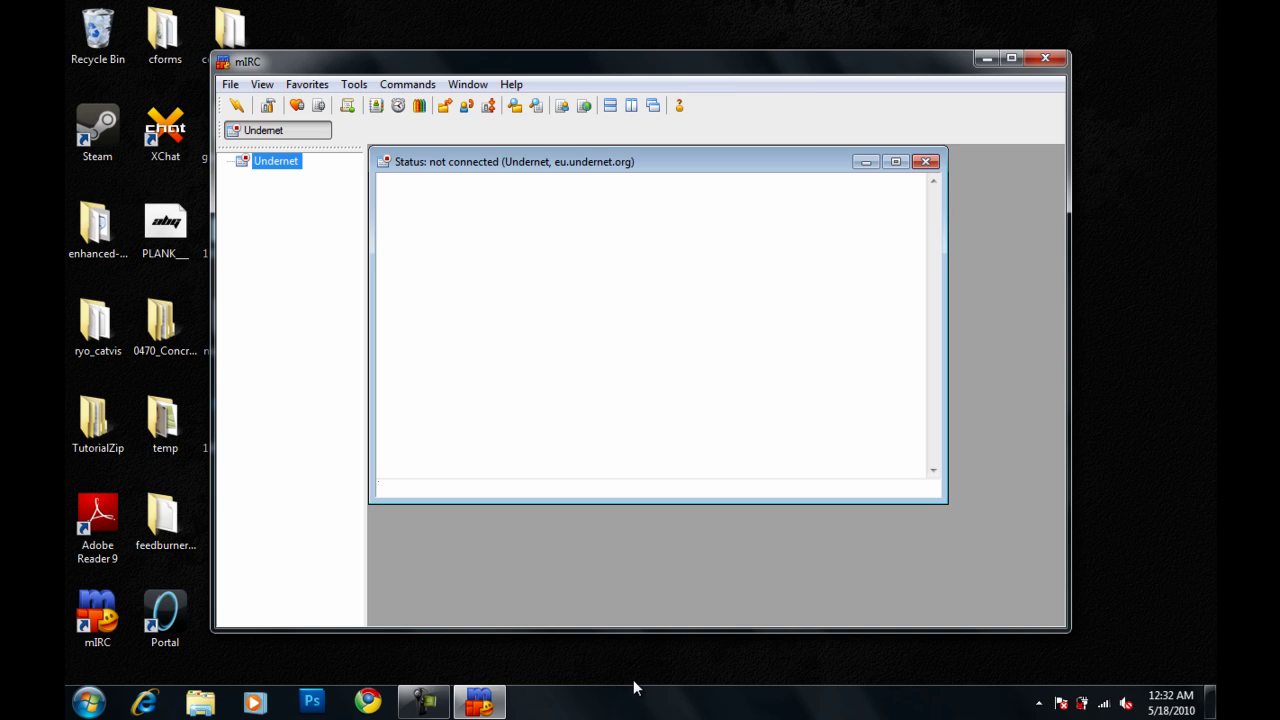
Open Task Manager from the taskbar, check mirc.exe's user, and end that process
left_click(89, 703)
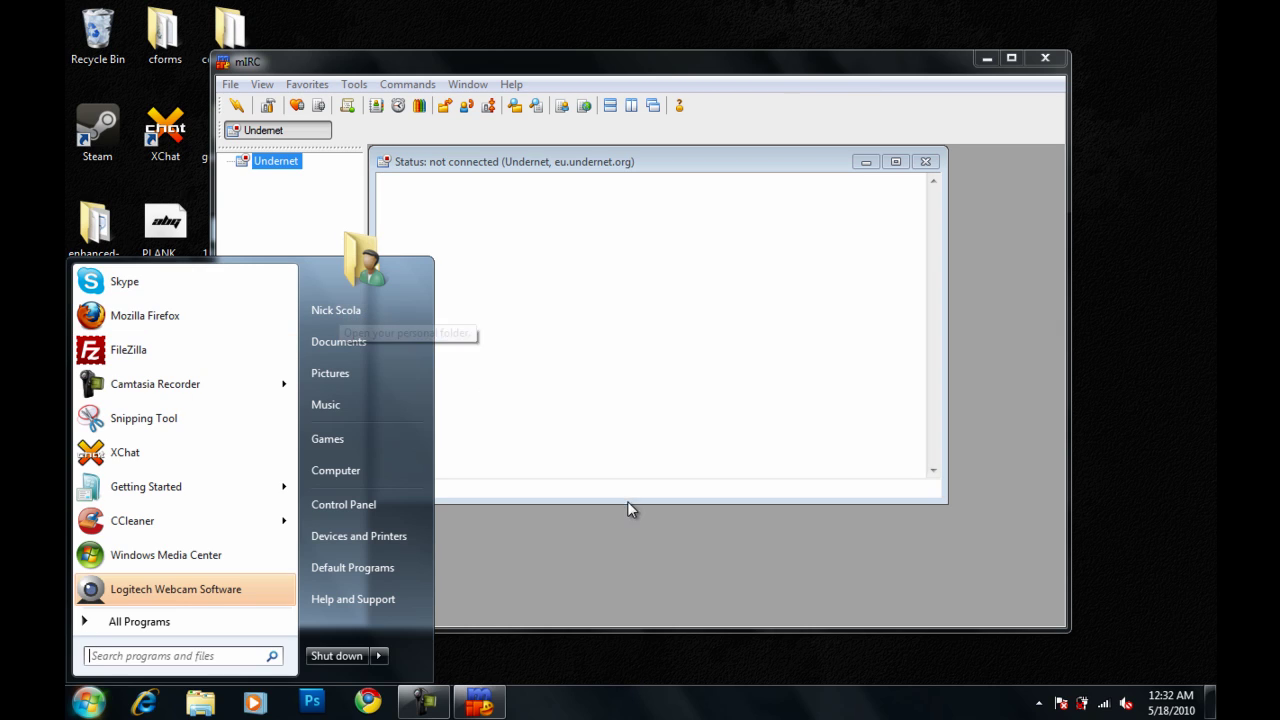
left_click(697, 645)
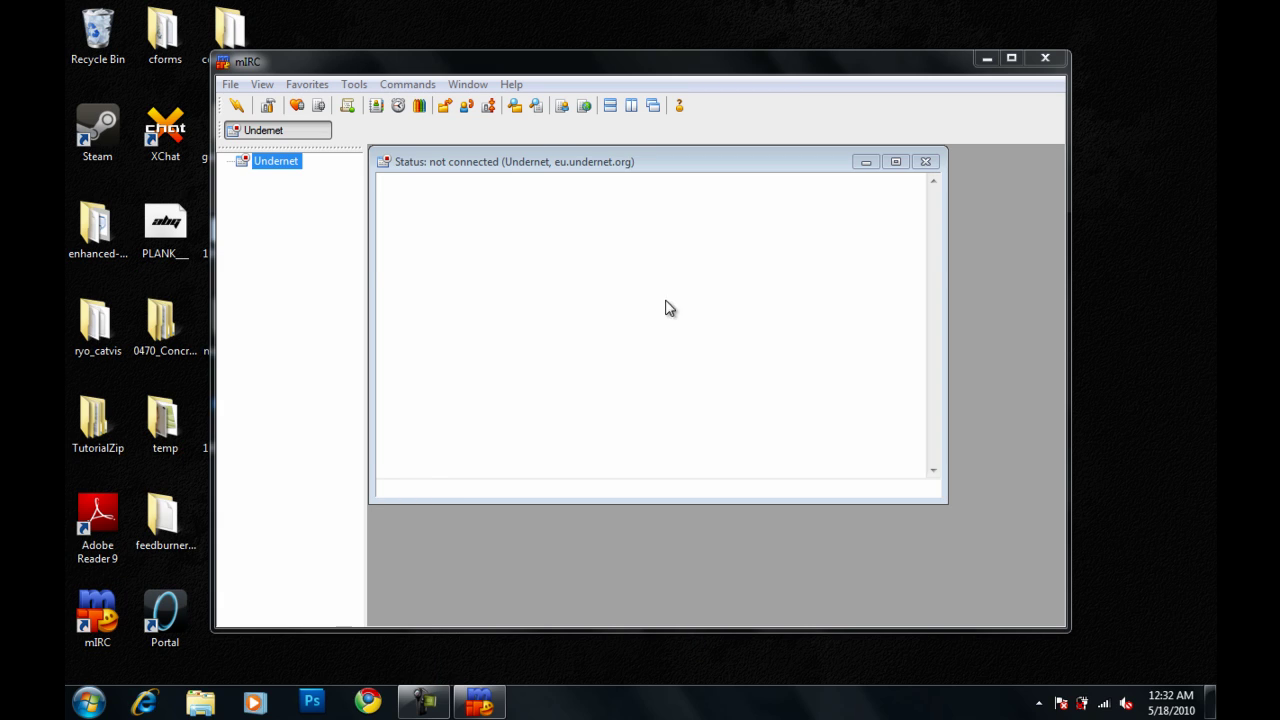
right_click(613, 712)
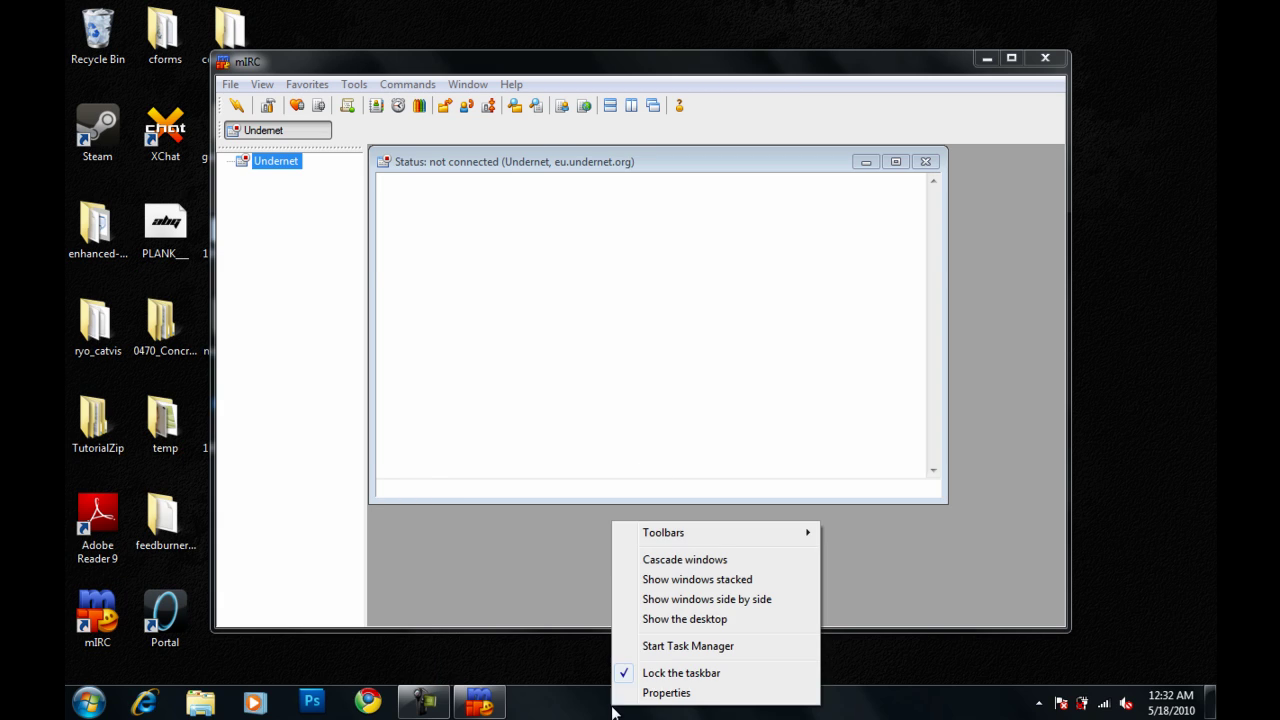
left_click(660, 646)
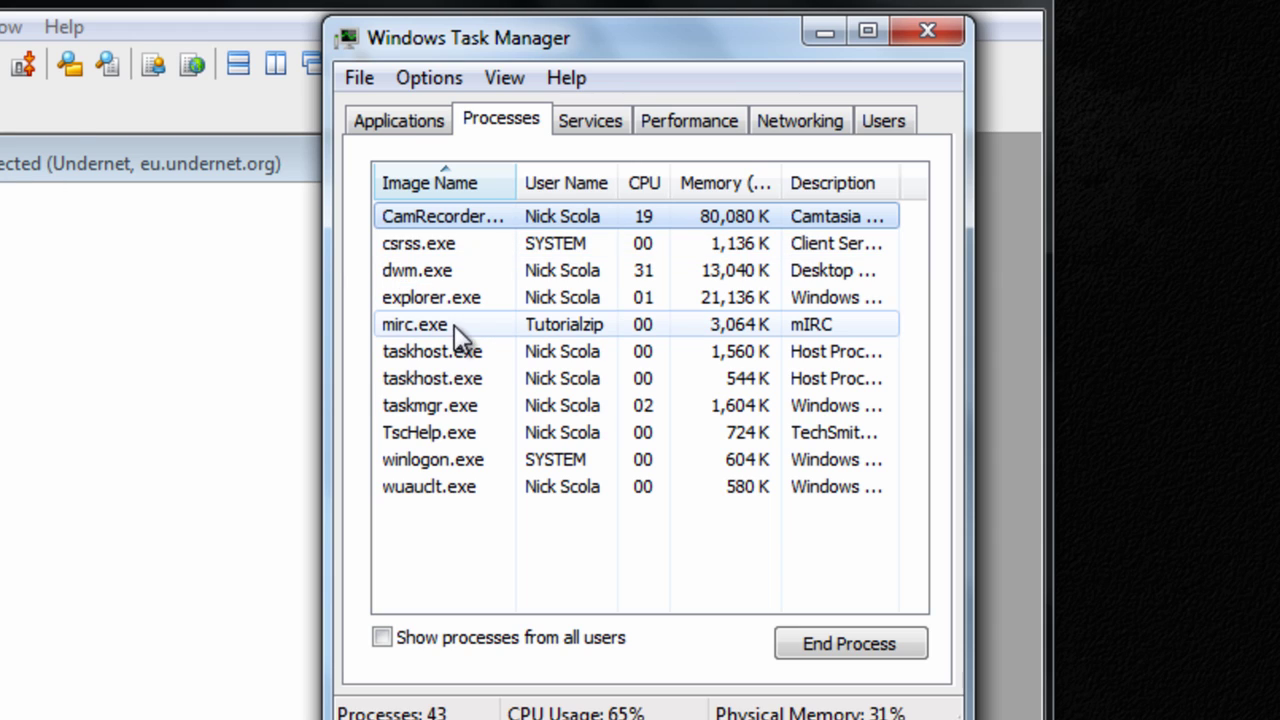
left_click(425, 330)
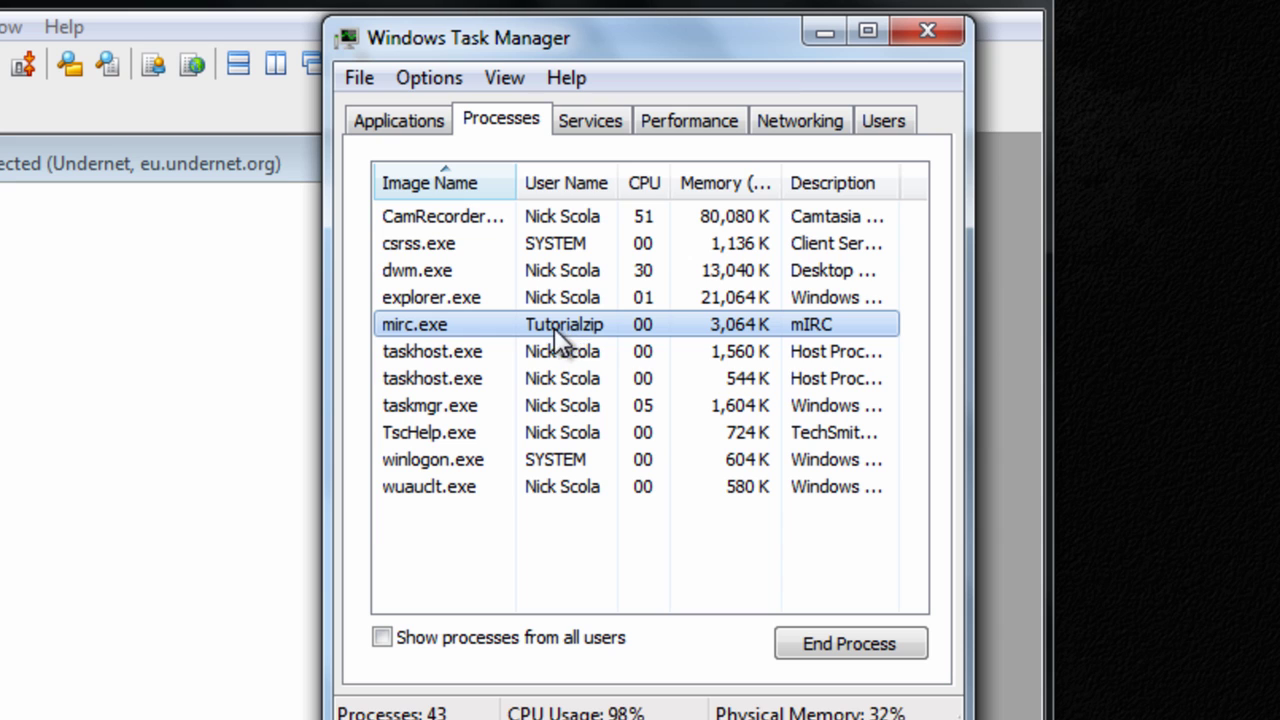
left_click(816, 650)
left_click(671, 378)
Close Task Manager and untick Show desktop icons in the desktop's View menu
left_click(1000, 87)
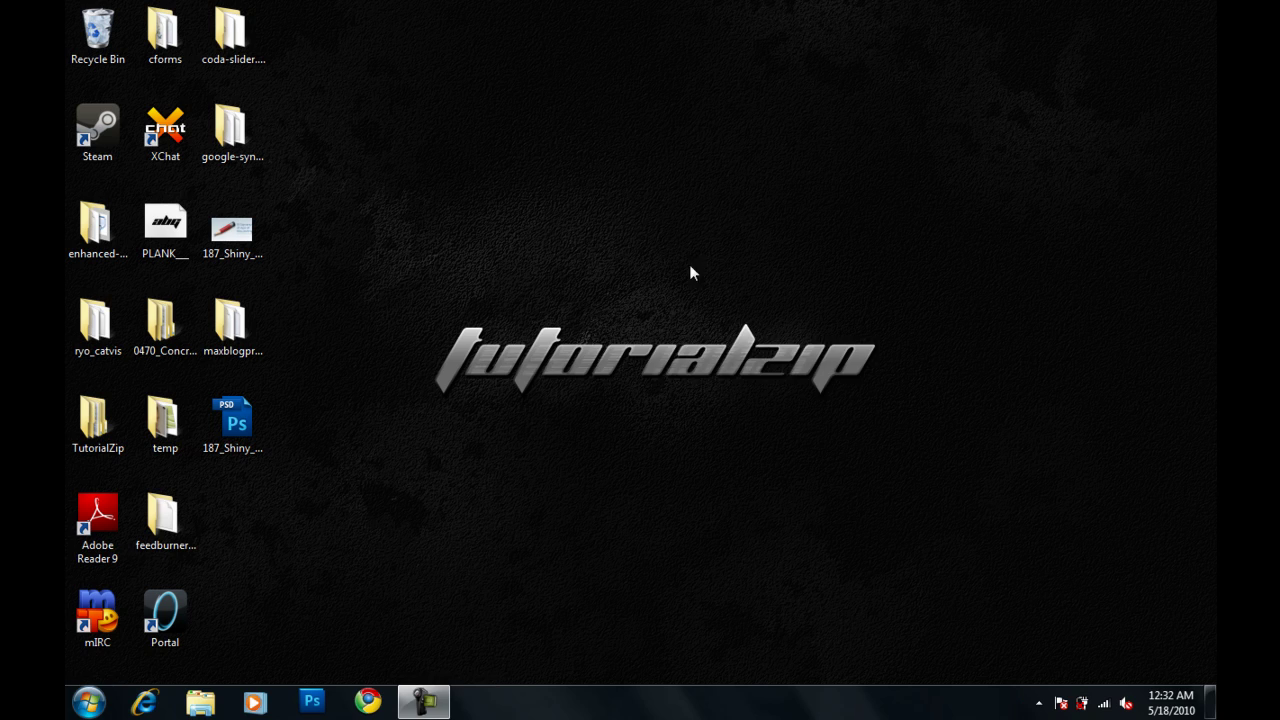
right_click(587, 252)
mouse_move(680, 263)
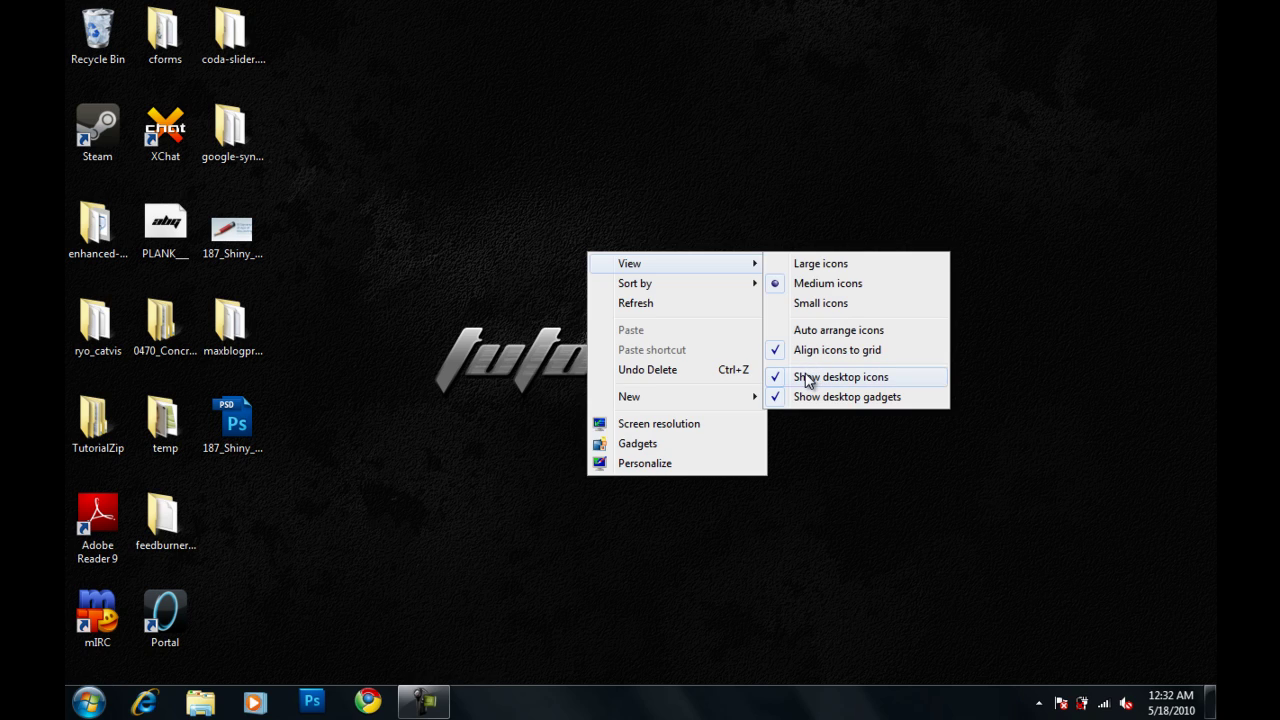
left_click(806, 378)
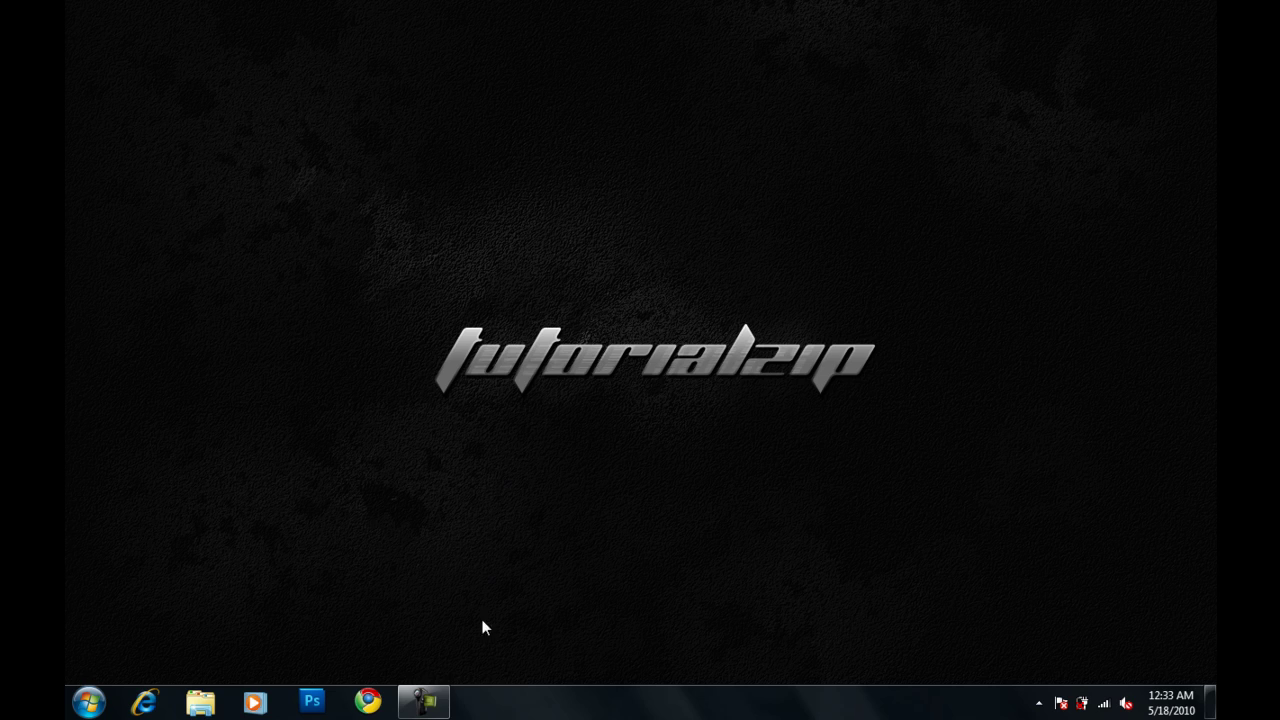
mouse_move(440, 710)
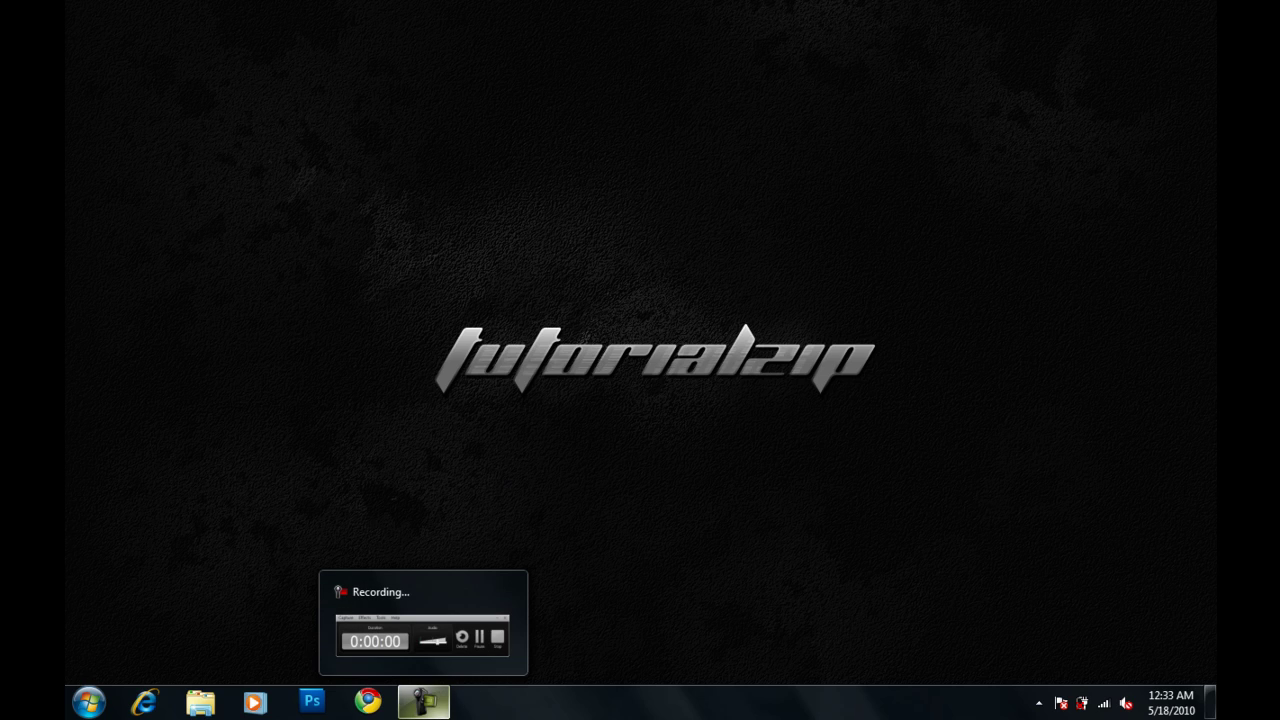
left_click(430, 705)
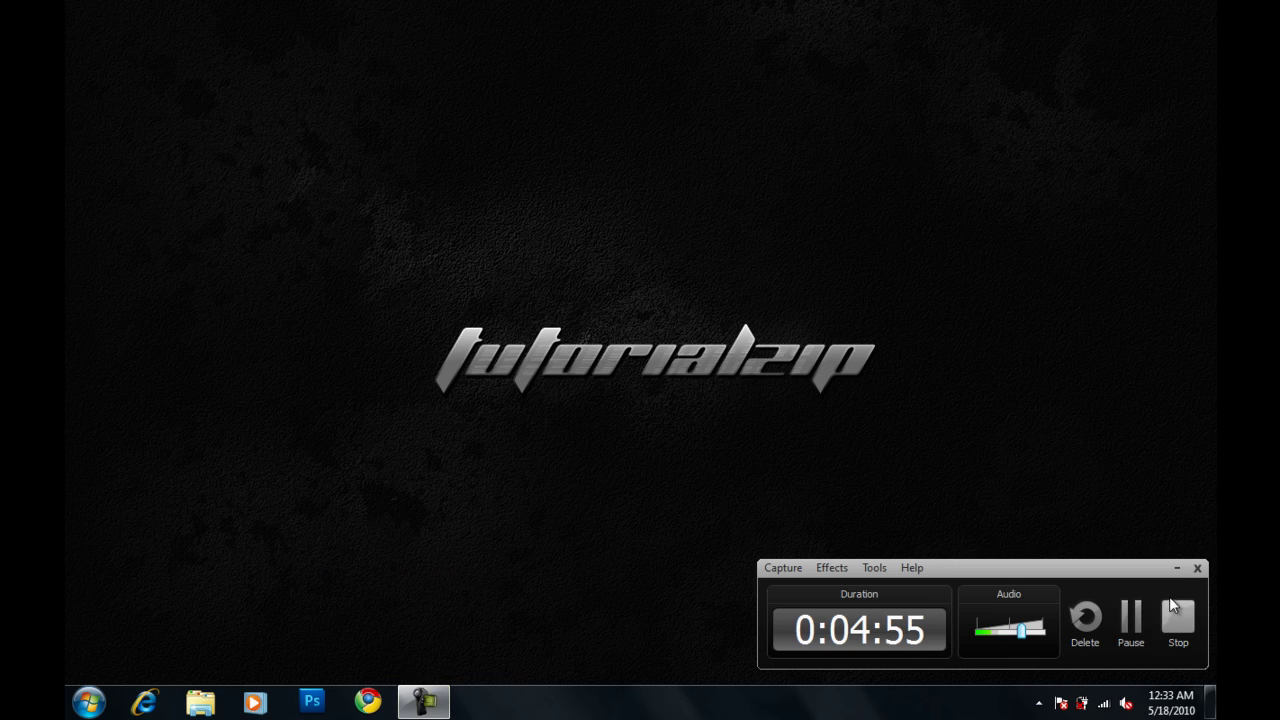
left_click(1177, 568)
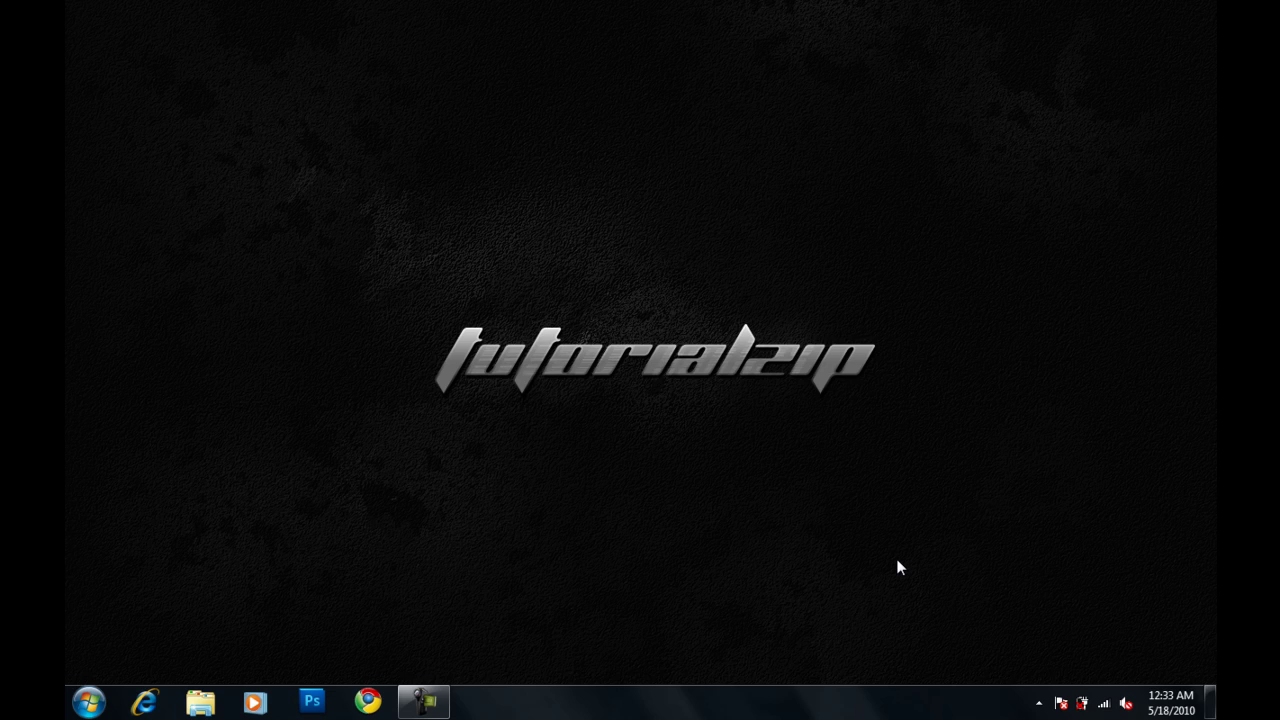